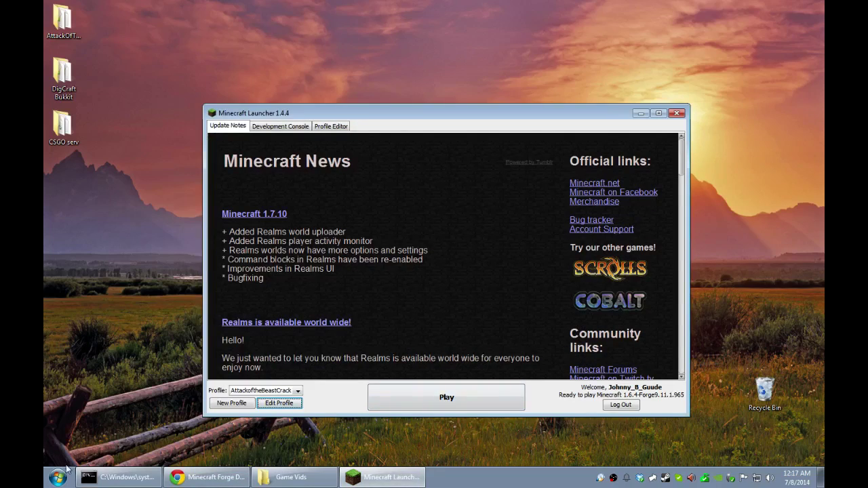
Open the AttackoftheBeastCrack profile for editing and review its profile name
{"action": "left_click", "coordinate": [82, 409]}
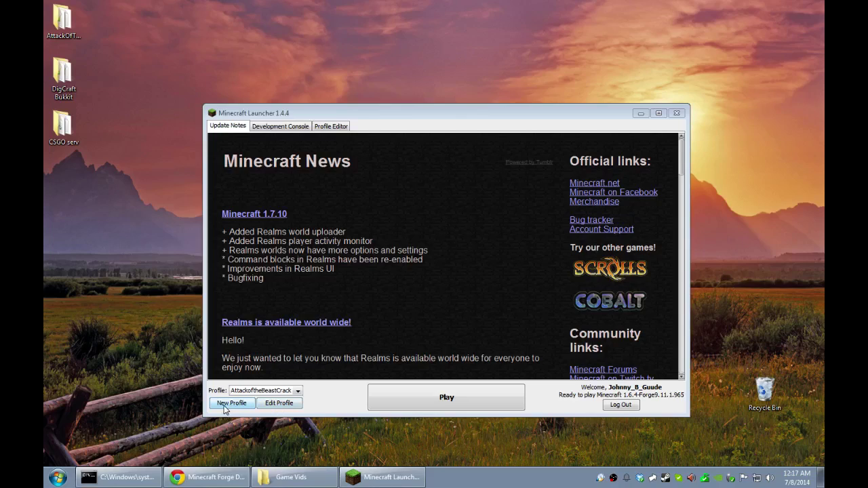
{"action": "left_click", "coordinate": [277, 404]}
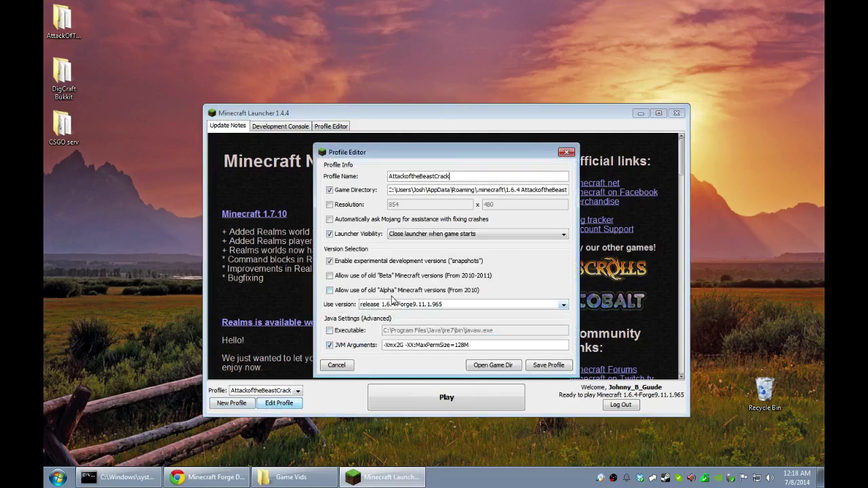
{"action": "left_click", "coordinate": [486, 177]}
{"action": "left_click_drag", "start_coordinate": [390, 177], "coordinate": [461, 178]}
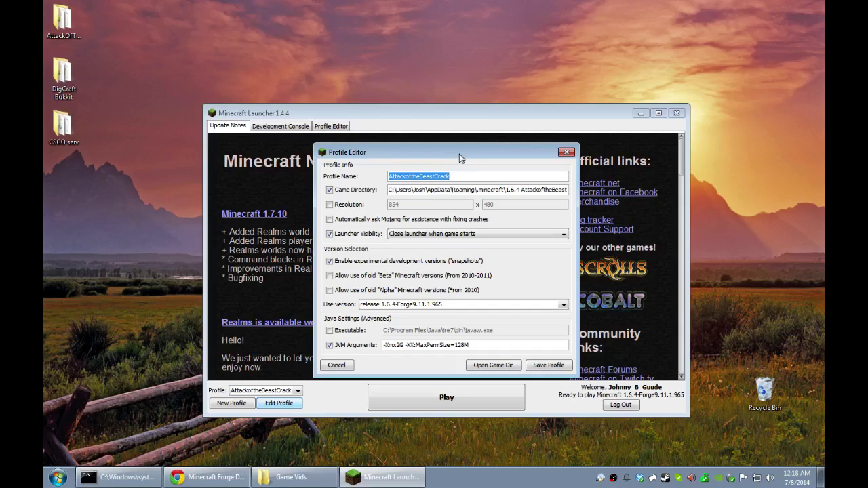
{"action": "left_click", "coordinate": [450, 175]}
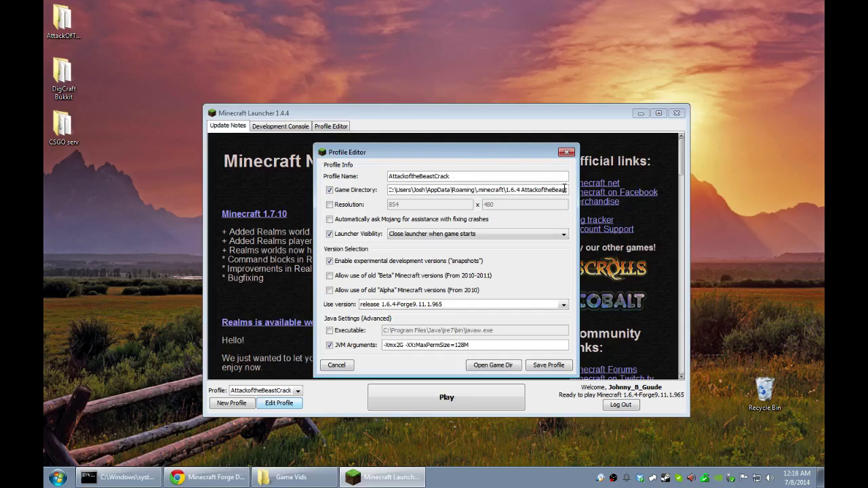
Locate the 1.6.4 AttackoftheBeast game folder inside AppData\Roaming\.minecraft, then close the folder window
{"action": "left_click", "coordinate": [65, 481]}
{"action": "left_click", "coordinate": [216, 171]}
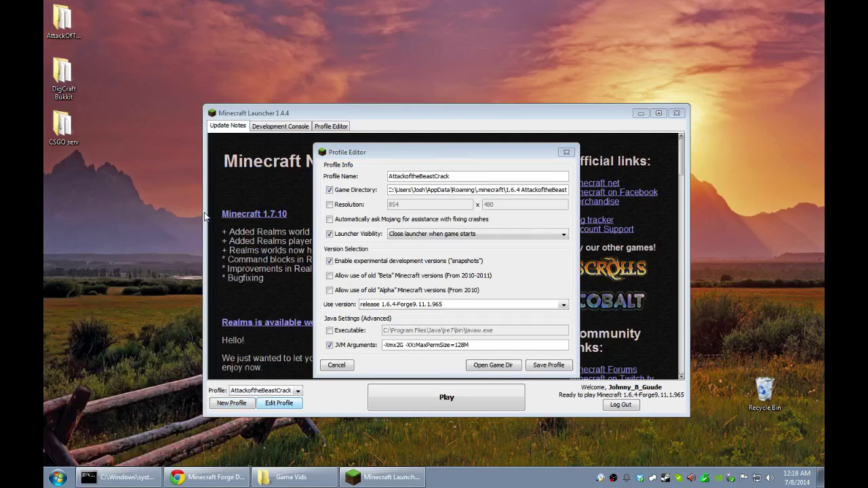
{"action": "double_click", "coordinate": [349, 185]}
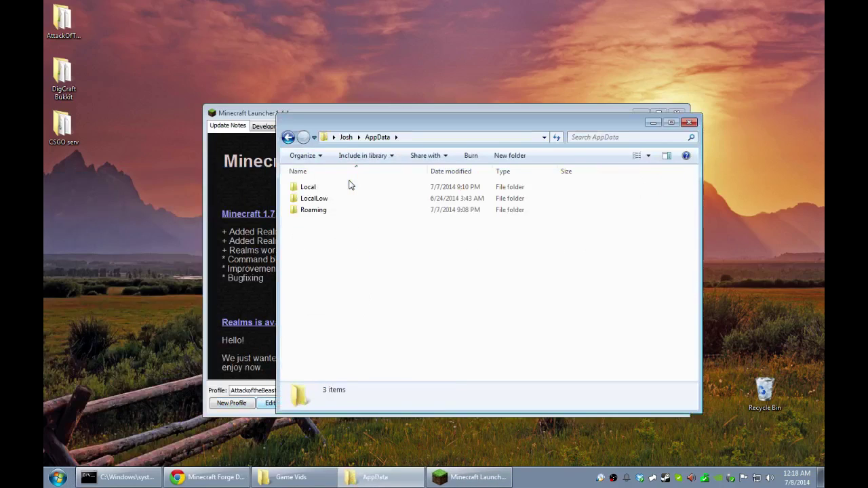
{"action": "double_click", "coordinate": [316, 210]}
{"action": "double_click", "coordinate": [318, 188]}
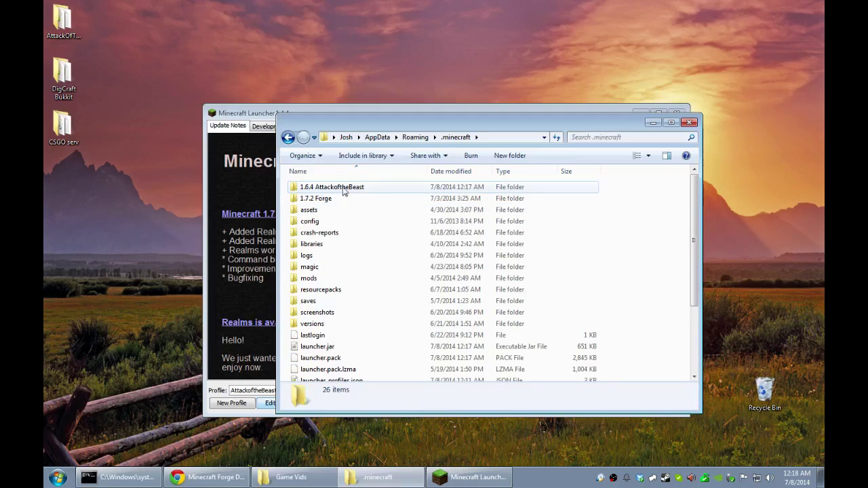
{"action": "left_click", "coordinate": [320, 188]}
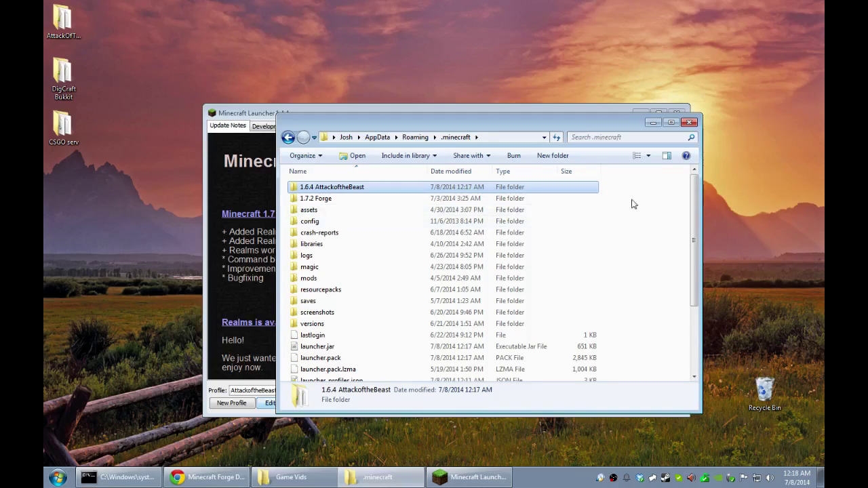
{"action": "left_click", "coordinate": [690, 122]}
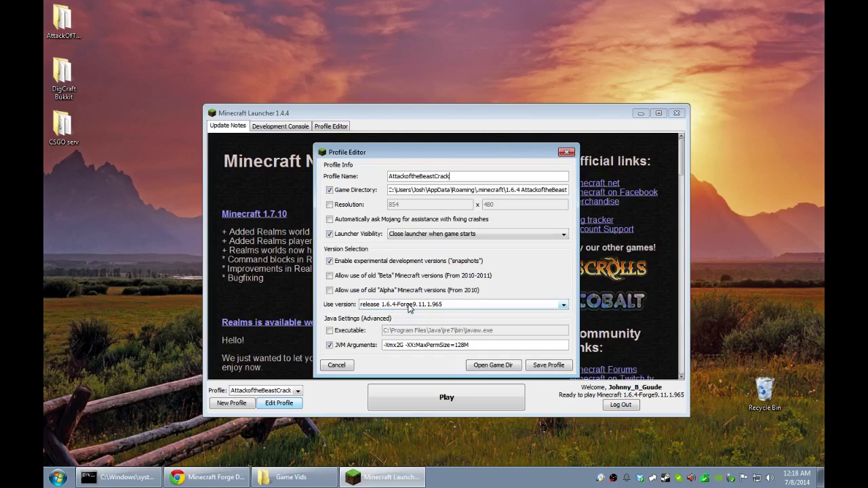
Set the profile's Minecraft version to release 1.6.4
{"action": "left_click", "coordinate": [429, 304]}
{"action": "scroll", "coordinate": [441, 321], "scroll_direction": "up", "scroll_amount": 10}
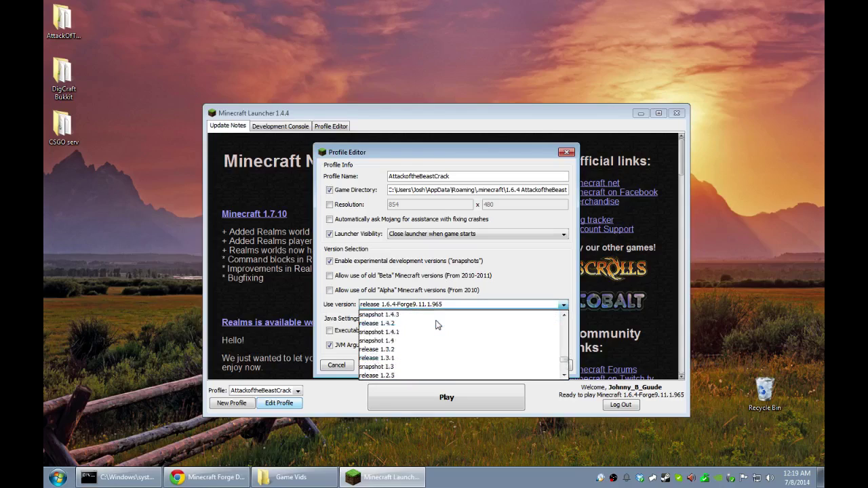
{"action": "scroll", "coordinate": [438, 344], "scroll_direction": "down", "scroll_amount": 1}
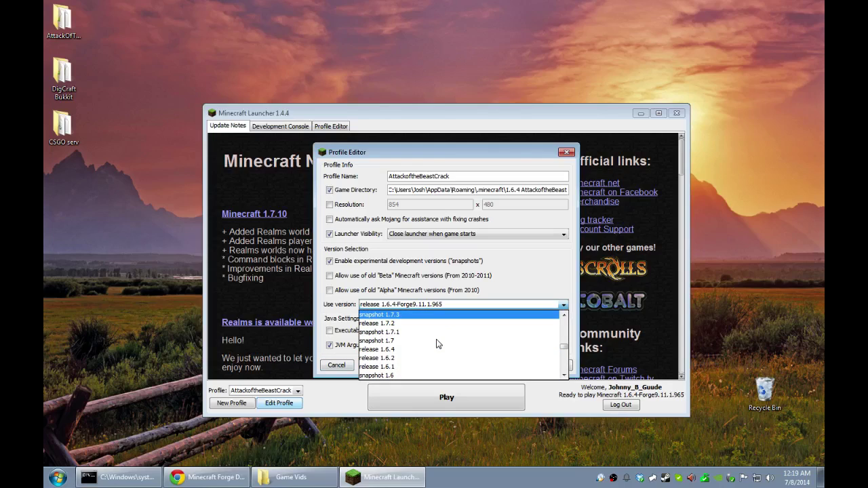
{"action": "left_click", "coordinate": [399, 349]}
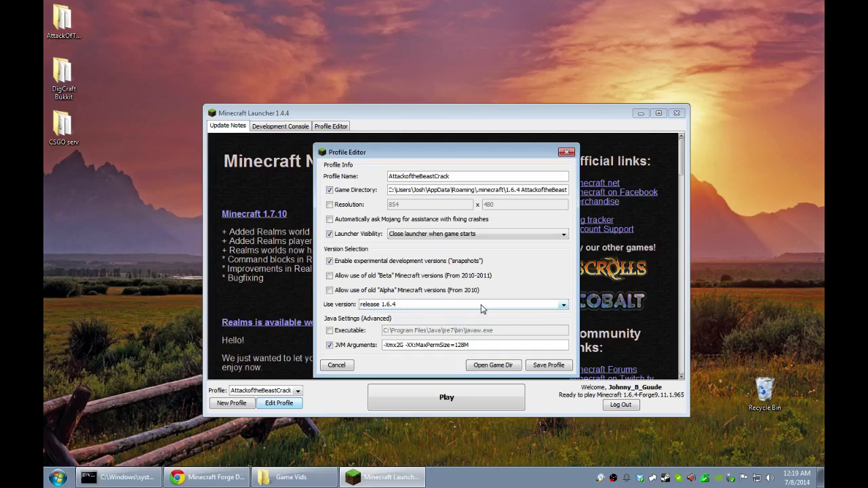
Switch the profile's version back to release 1.6.4-Forge9.11.1.965 and cancel the profile edit
{"action": "left_click", "coordinate": [383, 307]}
{"action": "scroll", "coordinate": [442, 335], "scroll_direction": "down", "scroll_amount": 8}
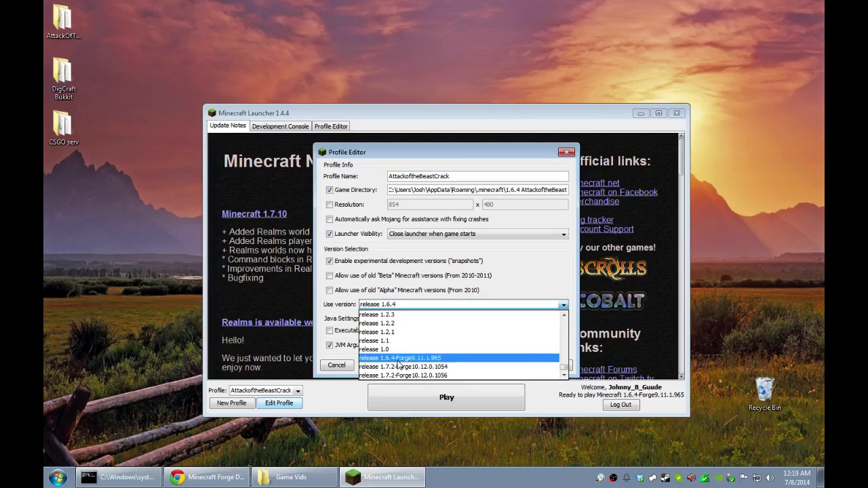
{"action": "left_click", "coordinate": [399, 359]}
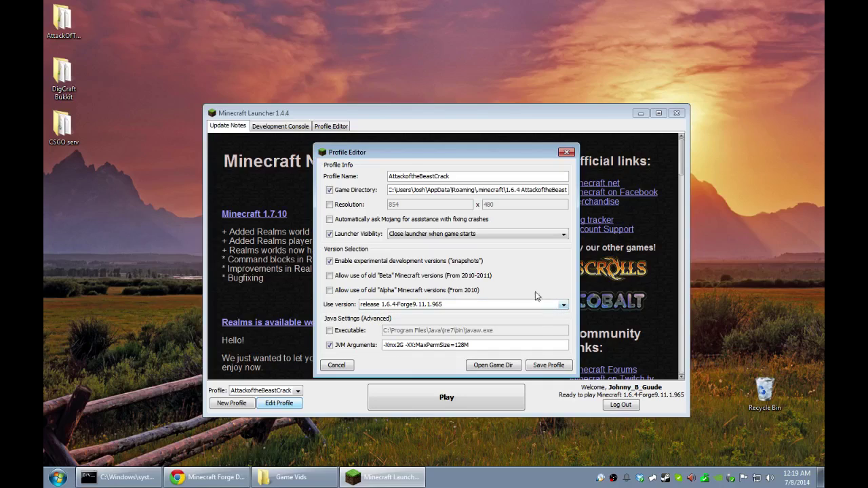
{"action": "left_click", "coordinate": [342, 367]}
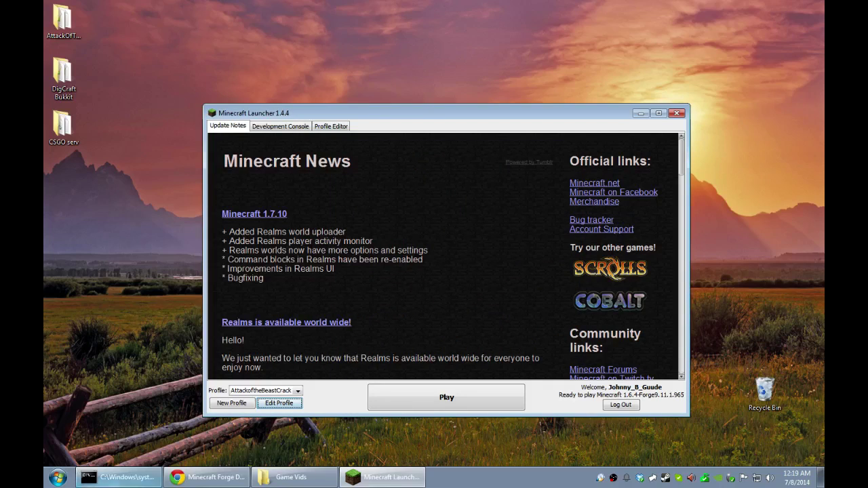
In the browser, download the installer for the 1.6.4-Latest Forge build, skipping the ad and keeping the file
{"action": "left_click", "coordinate": [194, 478]}
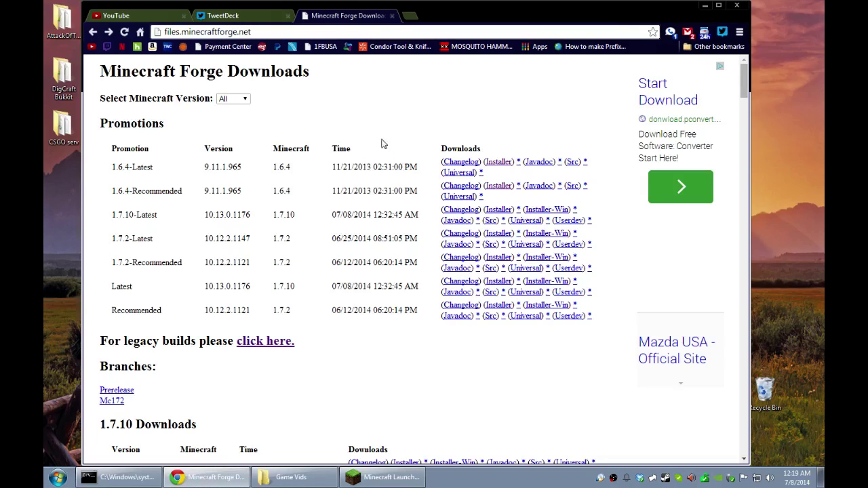
{"action": "left_click_drag", "start_coordinate": [113, 166], "coordinate": [155, 166]}
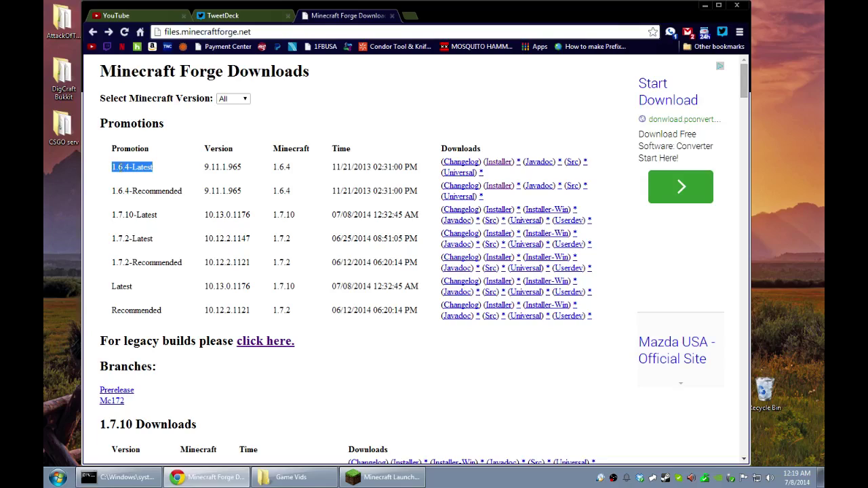
{"action": "left_click", "coordinate": [500, 164]}
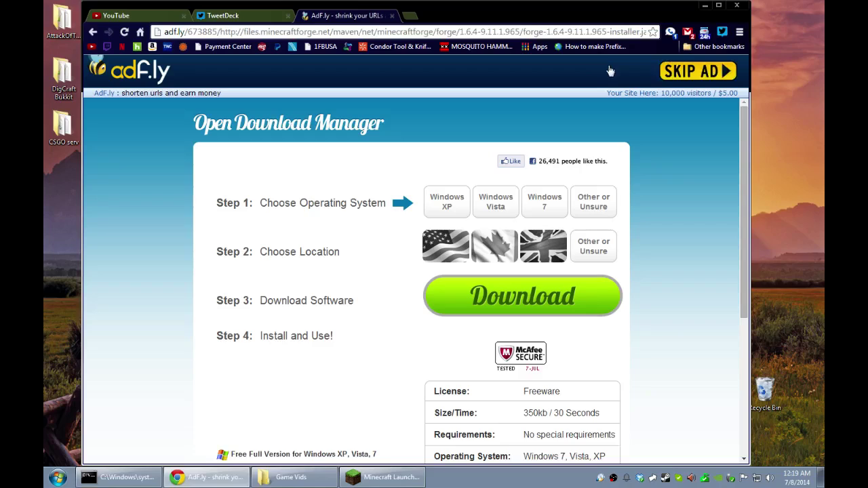
{"action": "left_click", "coordinate": [684, 77]}
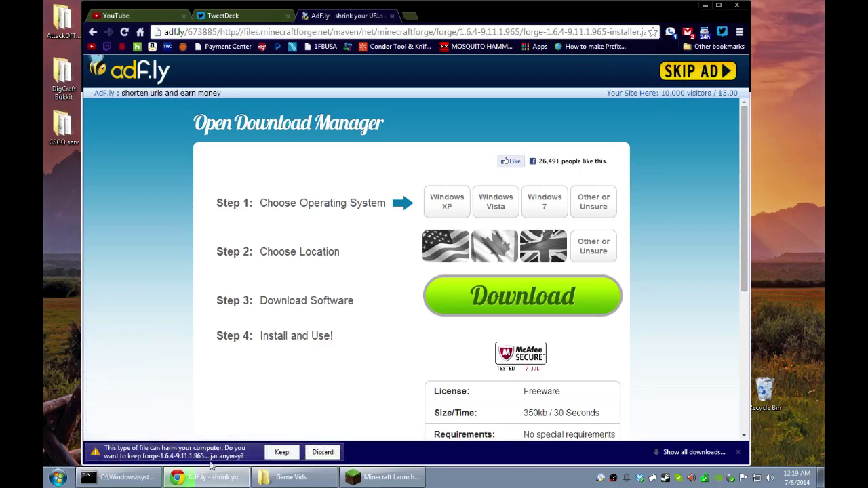
{"action": "left_click", "coordinate": [282, 452]}
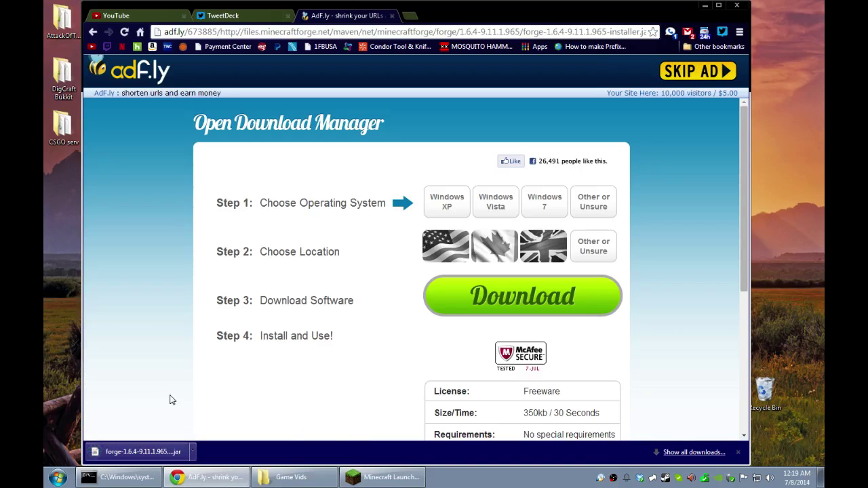
Run the downloaded Forge 1.6.4-9.11.1.965 installer and install the client profile
{"action": "left_click", "coordinate": [144, 451]}
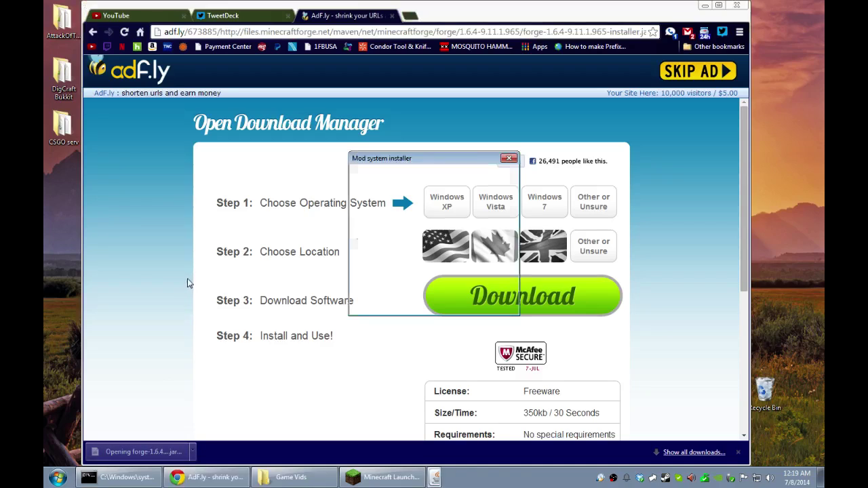
{"action": "left_click", "coordinate": [411, 302]}
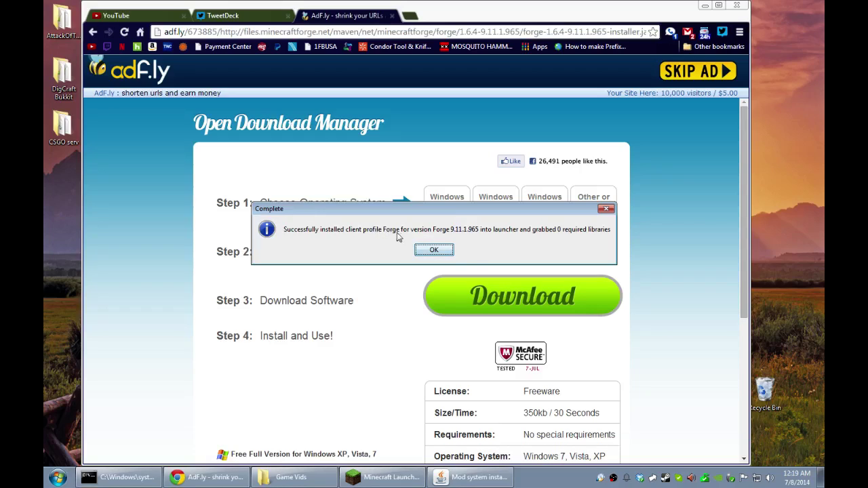
{"action": "left_click", "coordinate": [433, 251]}
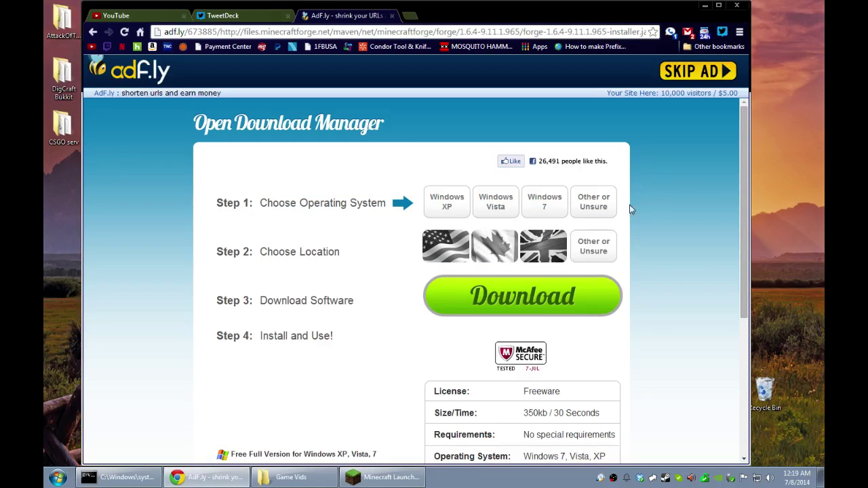
Switch to the Minecraft Launcher, reopen the AttackoftheBeastCrack profile for editing and set its version to release 1.6.4
{"action": "left_click", "coordinate": [386, 477]}
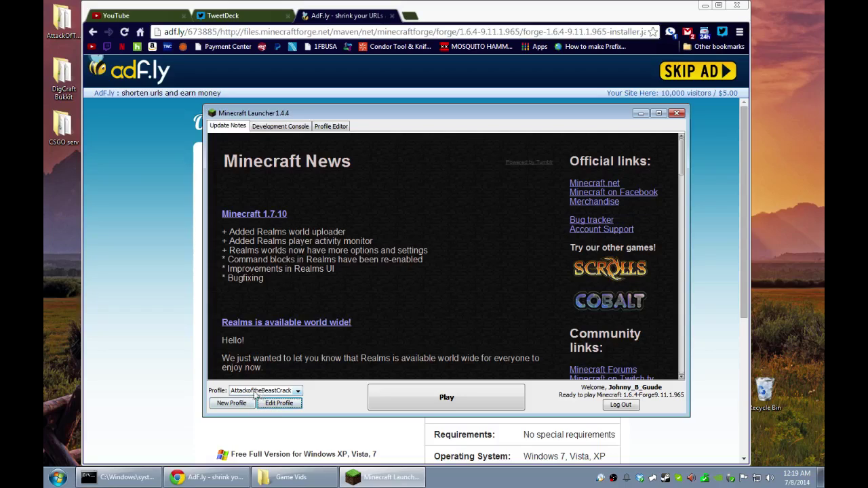
{"action": "left_click", "coordinate": [275, 402]}
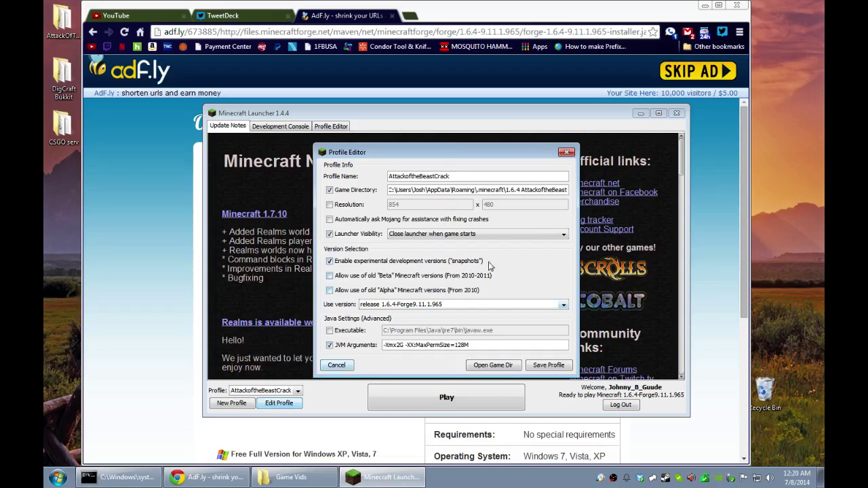
{"action": "left_click", "coordinate": [399, 306]}
{"action": "scroll", "coordinate": [425, 334], "scroll_direction": "up", "scroll_amount": 5}
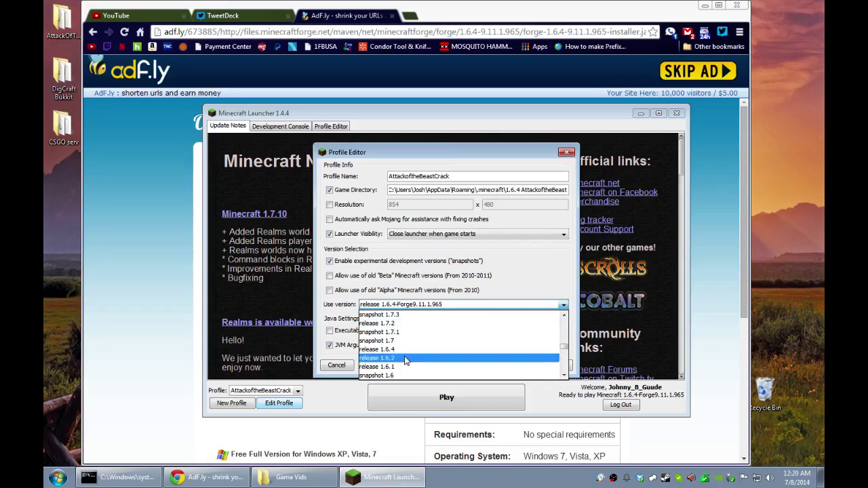
{"action": "left_click", "coordinate": [400, 349]}
Set the profile's version to the installed release 1.6.4-Forge9.11.1.965
{"action": "left_click", "coordinate": [411, 305]}
{"action": "scroll", "coordinate": [417, 318], "scroll_direction": "up", "scroll_amount": 3}
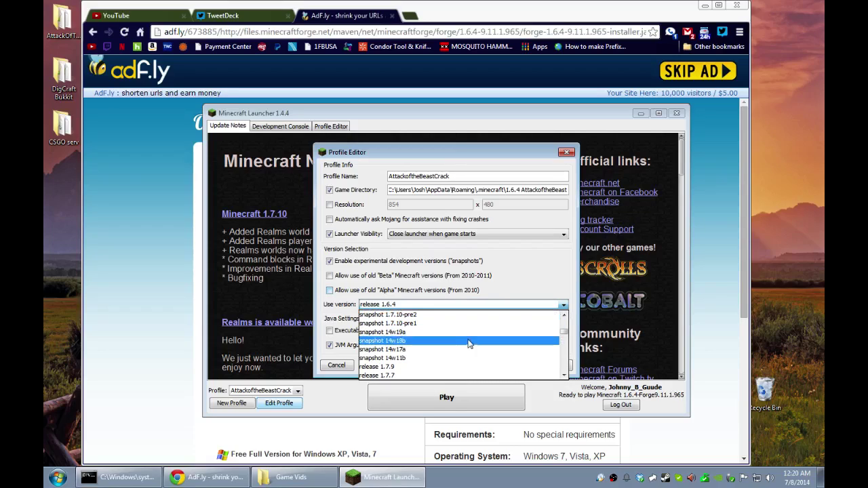
{"action": "scroll", "coordinate": [473, 342], "scroll_direction": "down", "scroll_amount": 10}
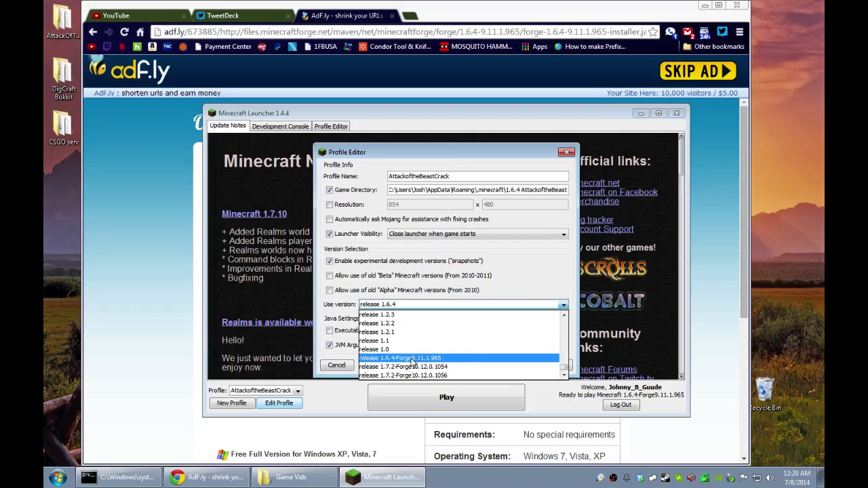
{"action": "left_click", "coordinate": [413, 360]}
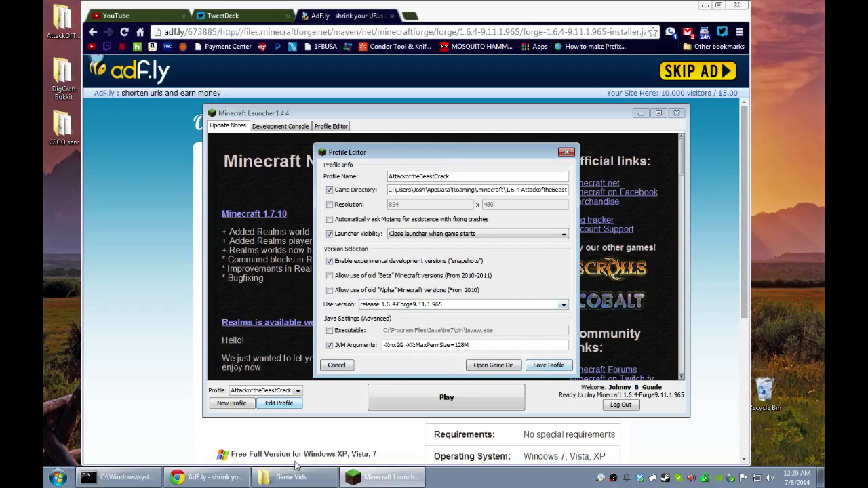
Open the 1.6.4 AttackoftheBeast folder inside AppData\Roaming\.minecraft
{"action": "left_click", "coordinate": [57, 477]}
{"action": "left_click", "coordinate": [200, 215]}
{"action": "double_click", "coordinate": [347, 196]}
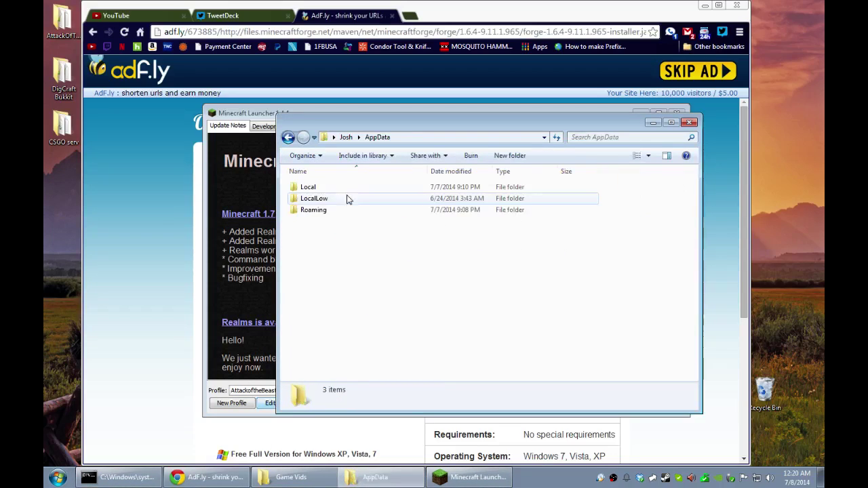
{"action": "double_click", "coordinate": [313, 210]}
{"action": "double_click", "coordinate": [320, 188]}
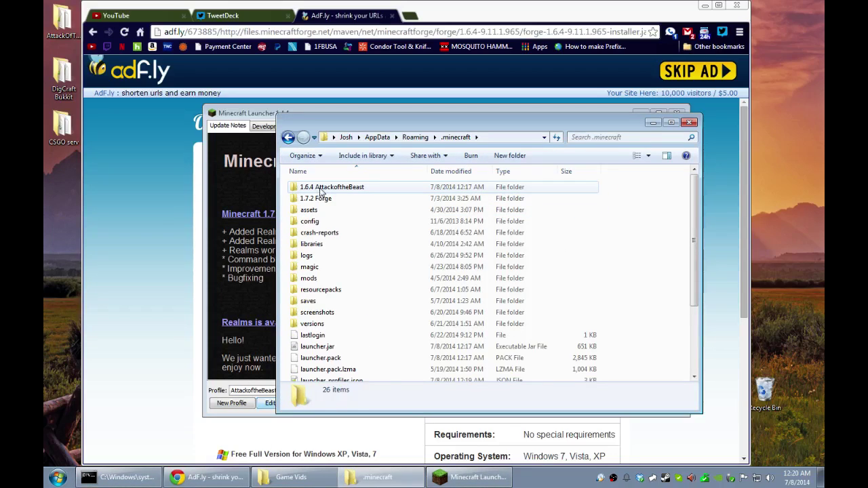
{"action": "double_click", "coordinate": [321, 189]}
Look through the contents of the 1.6.4 AttackoftheBeast folder and select IDConflicts.txt
{"action": "scroll", "coordinate": [410, 271], "scroll_direction": "down", "scroll_amount": 2}
{"action": "scroll", "coordinate": [410, 271], "scroll_direction": "up", "scroll_amount": 2}
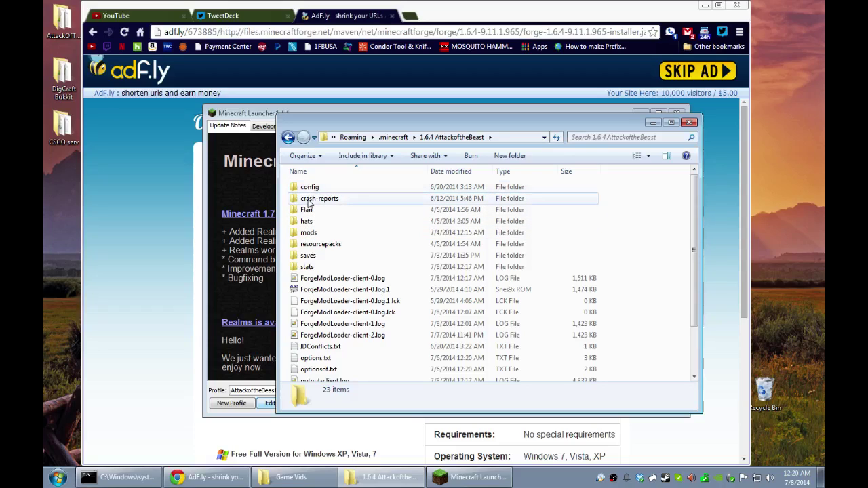
{"action": "scroll", "coordinate": [332, 339], "scroll_direction": "down", "scroll_amount": 1}
{"action": "scroll", "coordinate": [332, 339], "scroll_direction": "down", "scroll_amount": 1}
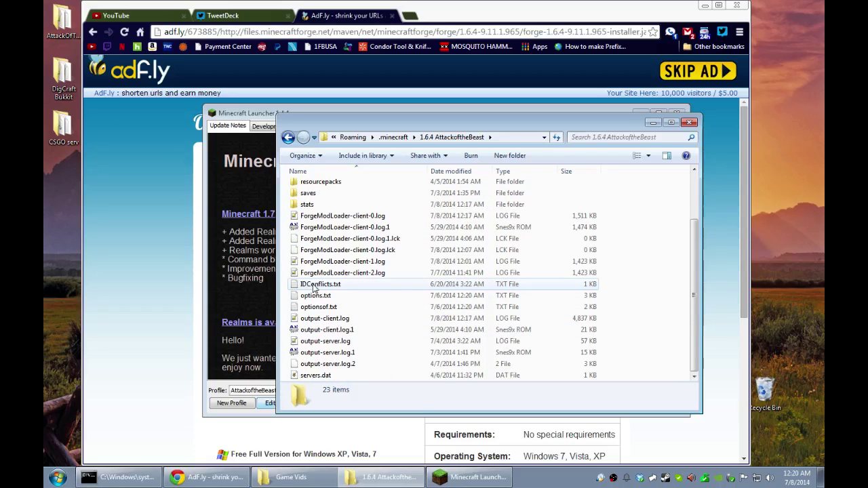
{"action": "left_click", "coordinate": [314, 286]}
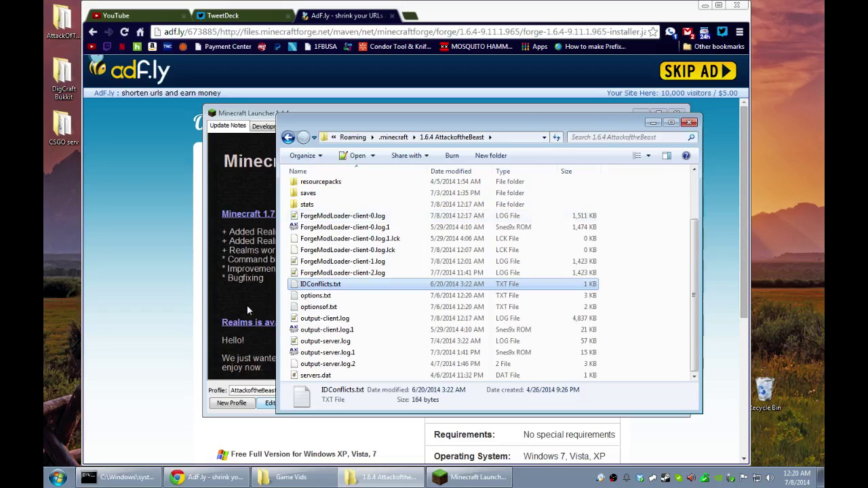
{"action": "scroll", "coordinate": [396, 280], "scroll_direction": "up", "scroll_amount": 2}
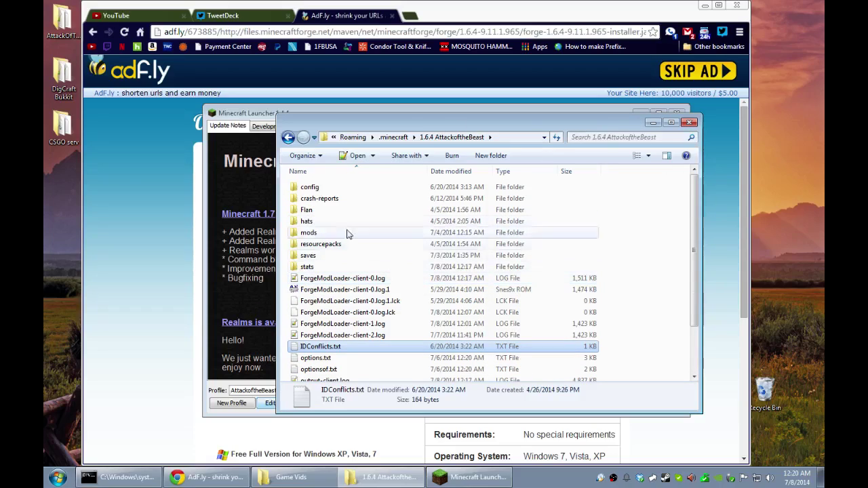
Open the mods folder inside 1.6.4 AttackoftheBeast and look through the full list of mod files
{"action": "double_click", "coordinate": [311, 234]}
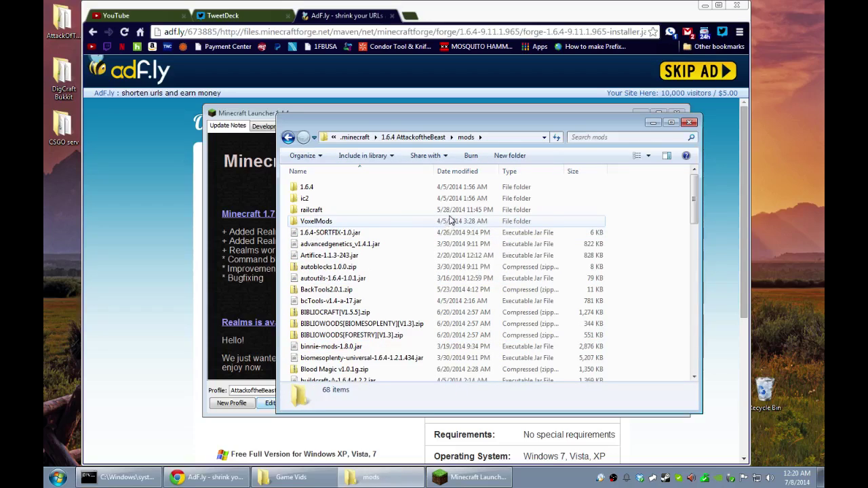
{"action": "scroll", "coordinate": [387, 271], "scroll_direction": "down", "scroll_amount": 9}
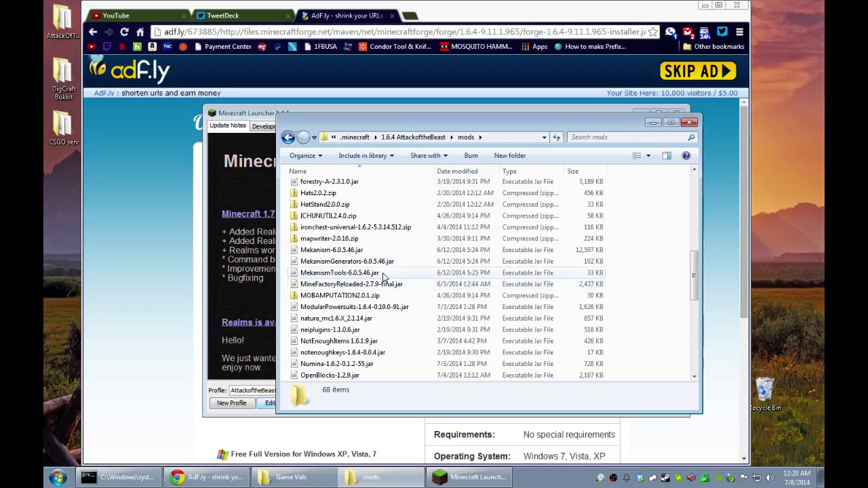
{"action": "scroll", "coordinate": [391, 283], "scroll_direction": "down", "scroll_amount": 7}
{"action": "scroll", "coordinate": [376, 288], "scroll_direction": "up", "scroll_amount": 8}
{"action": "scroll", "coordinate": [380, 285], "scroll_direction": "up", "scroll_amount": 6}
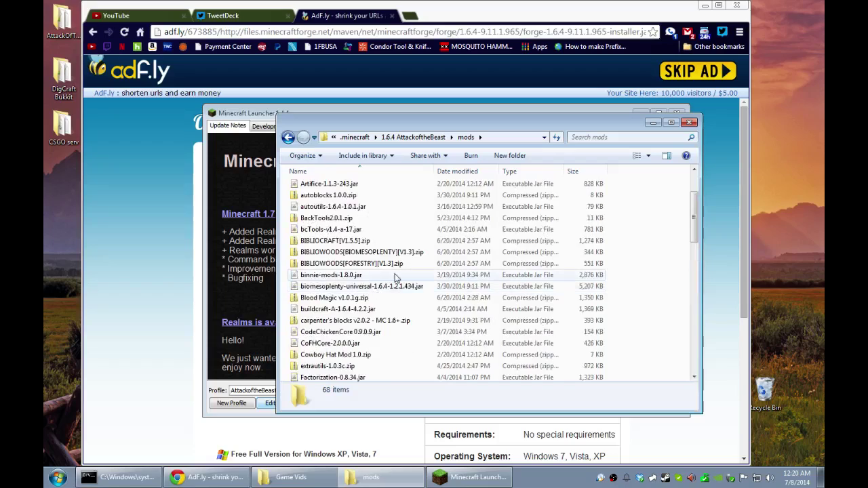
{"action": "scroll", "coordinate": [398, 277], "scroll_direction": "down", "scroll_amount": 5}
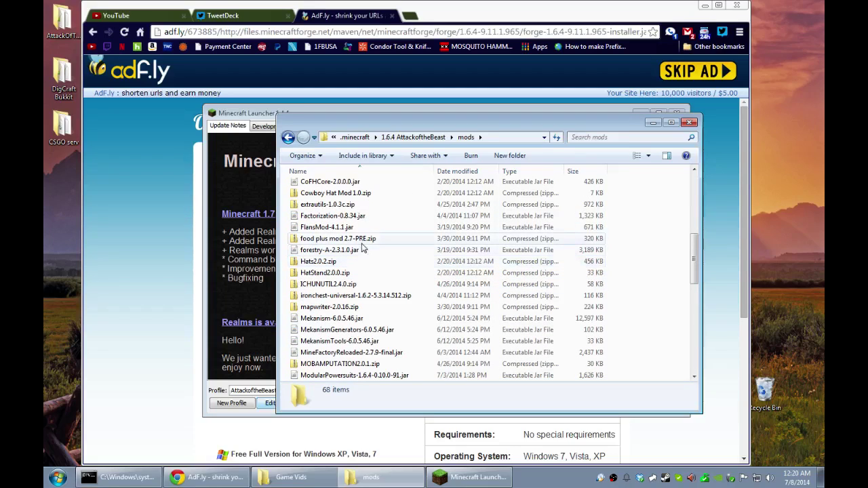
{"action": "scroll", "coordinate": [363, 250], "scroll_direction": "down", "scroll_amount": 10}
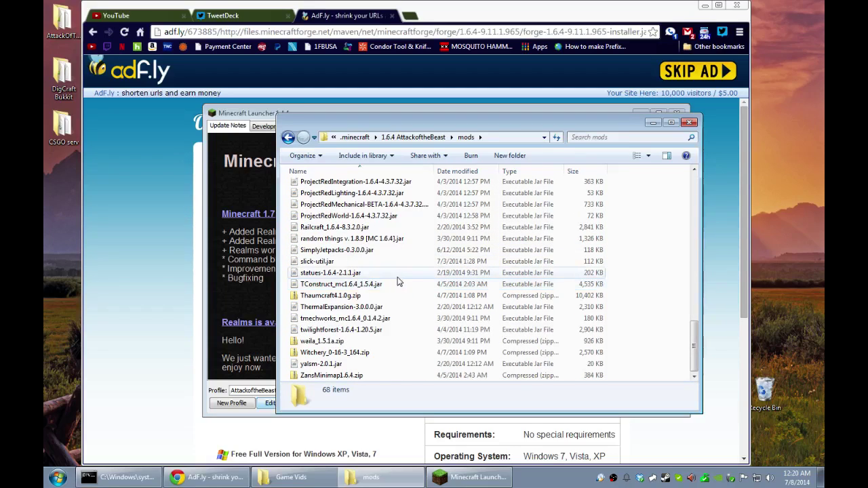
Locate OptiFine_1.6.4_HD_D1.jar and waila_1.5.1a.zip in the mods folder, selecting each in turn
{"action": "scroll", "coordinate": [397, 280], "scroll_direction": "up", "scroll_amount": 3}
{"action": "left_click", "coordinate": [336, 217]}
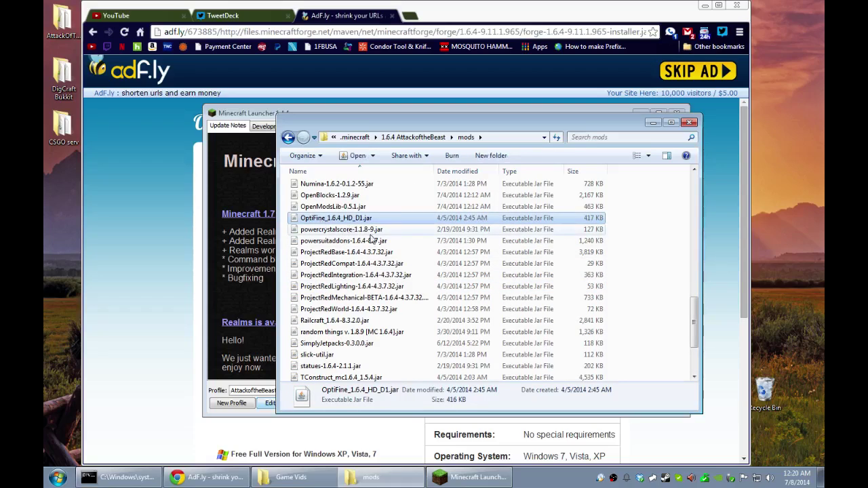
{"action": "scroll", "coordinate": [360, 278], "scroll_direction": "down", "scroll_amount": 3}
{"action": "left_click", "coordinate": [377, 340]}
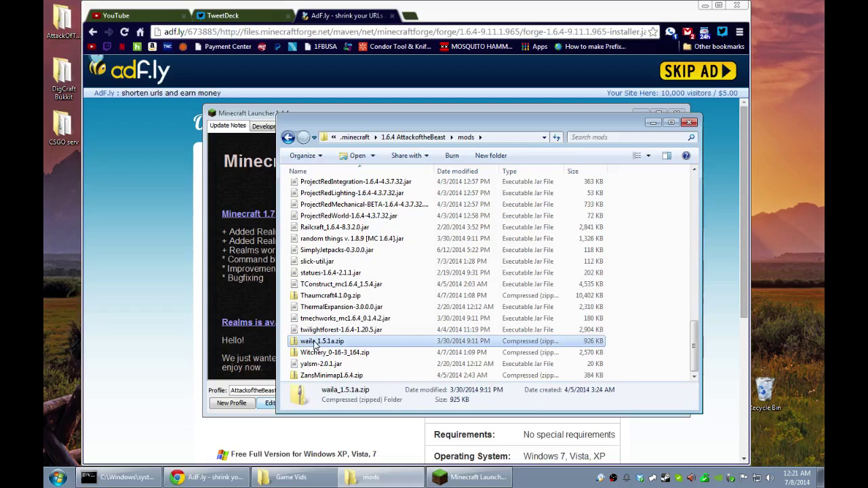
Look back over the mods list, return to the .minecraft folder and close the folder window
{"action": "scroll", "coordinate": [378, 334], "scroll_direction": "up", "scroll_amount": 6}
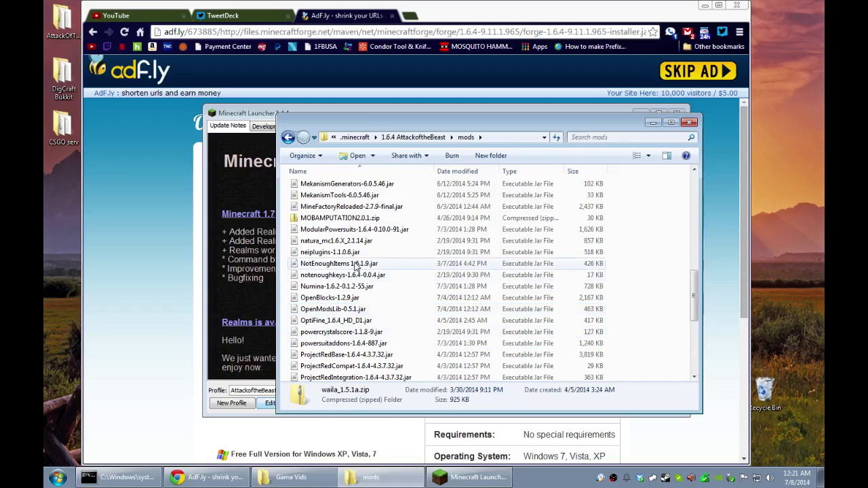
{"action": "scroll", "coordinate": [381, 275], "scroll_direction": "up", "scroll_amount": 12}
{"action": "scroll", "coordinate": [377, 272], "scroll_direction": "up", "scroll_amount": 4}
{"action": "left_click", "coordinate": [287, 138]}
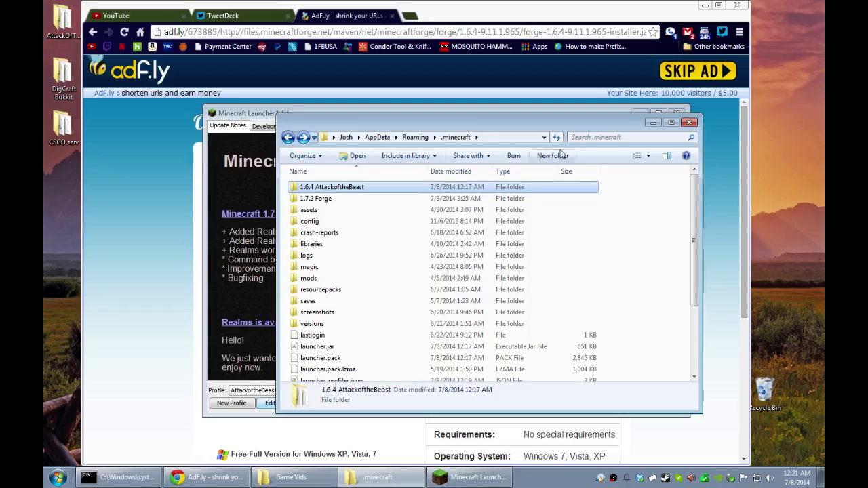
{"action": "left_click", "coordinate": [690, 124]}
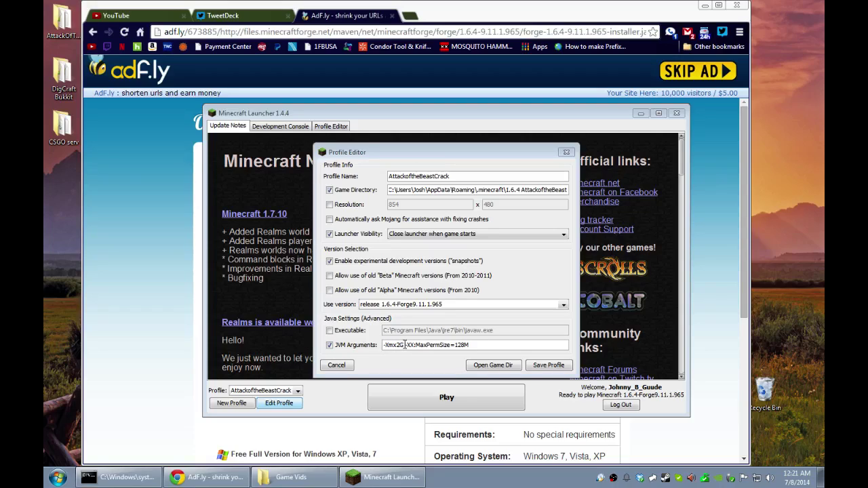
Examine the JVM arguments -Xmx2G -XX:MaxPermSize=128M, highlighting the MaxPermSize part, and close the profile editor without saving
{"action": "left_click", "coordinate": [491, 345]}
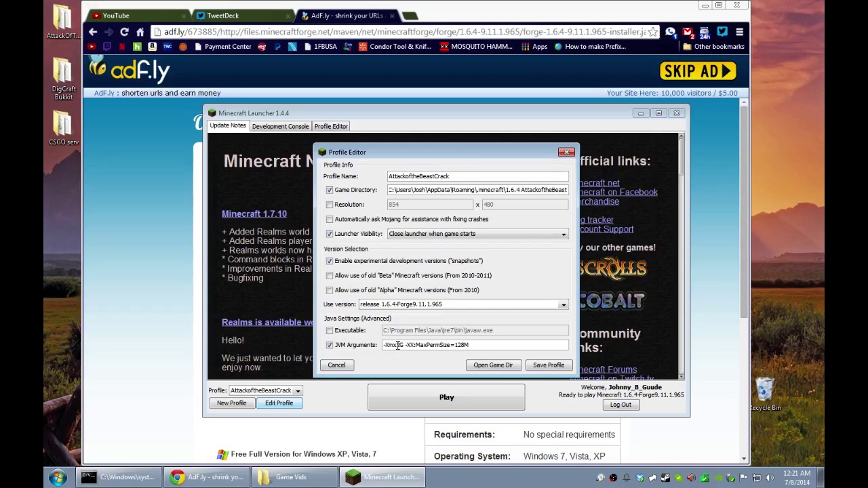
{"action": "left_click_drag", "start_coordinate": [405, 345], "coordinate": [474, 345]}
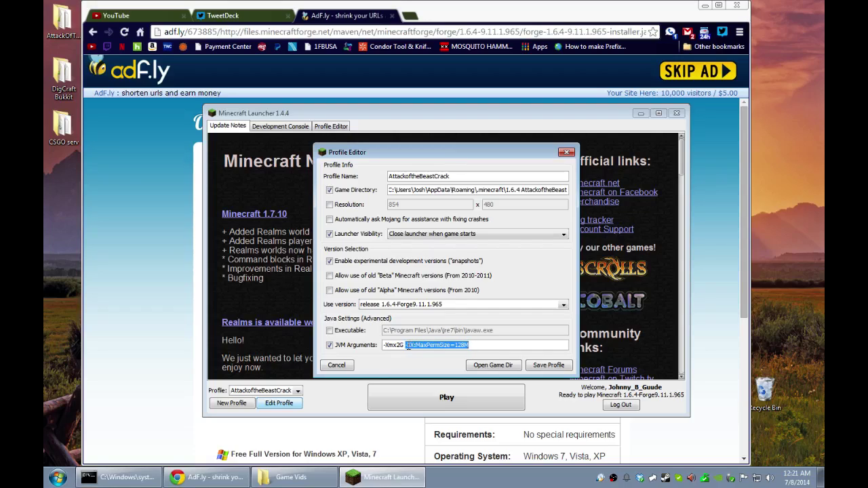
{"action": "left_click", "coordinate": [487, 345]}
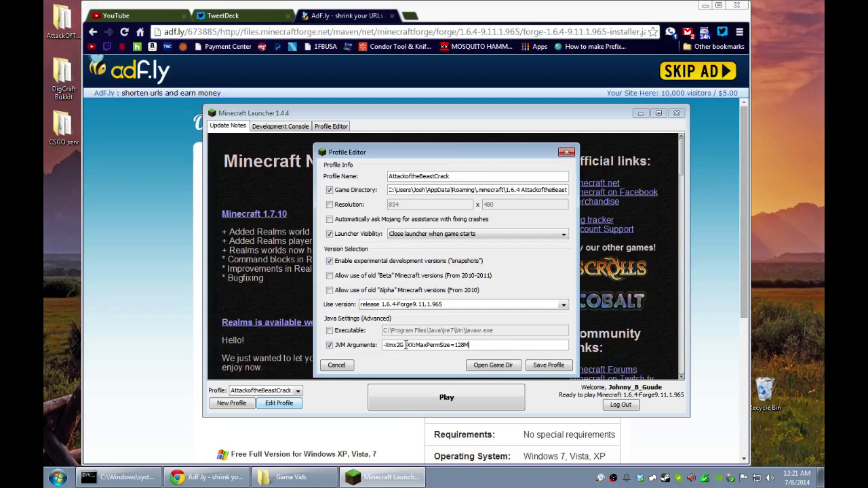
{"action": "left_click_drag", "start_coordinate": [405, 345], "coordinate": [476, 344]}
{"action": "left_click", "coordinate": [480, 344]}
{"action": "left_click", "coordinate": [341, 366]}
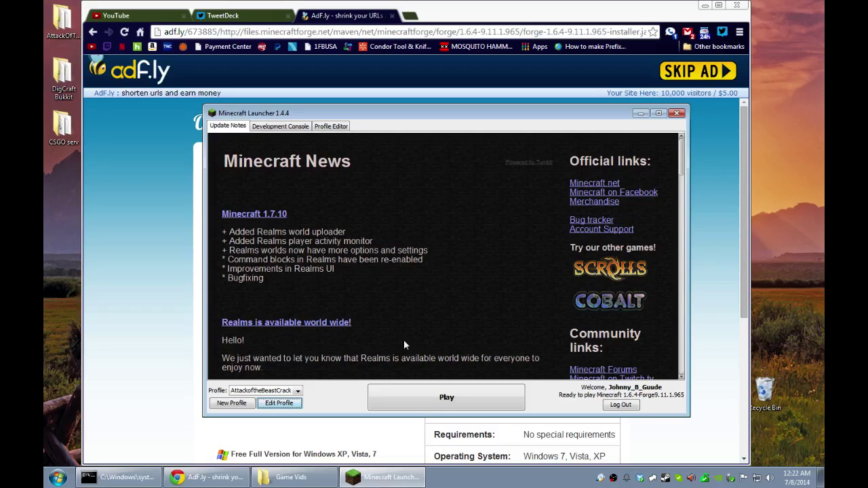
Close and reopen the Minecraft Launcher and start the game with the AttackoftheBeastCrack profile
{"action": "left_click", "coordinate": [446, 400]}
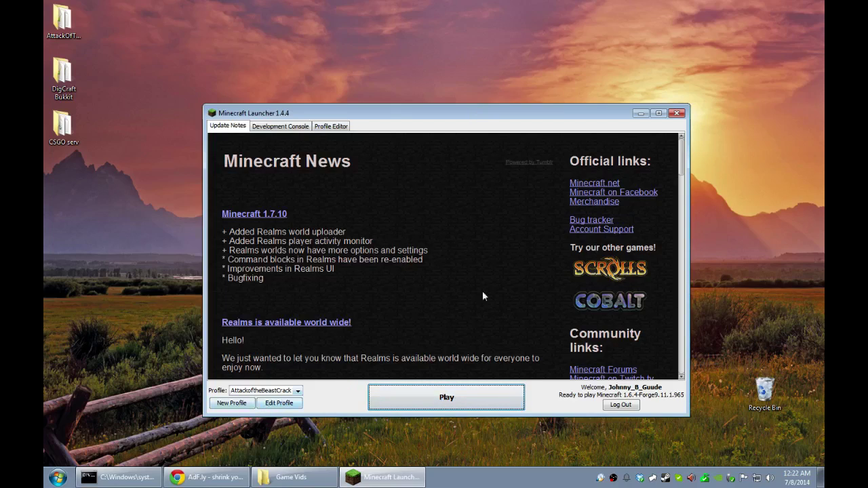
{"action": "left_click", "coordinate": [676, 114]}
{"action": "left_click", "coordinate": [67, 483]}
{"action": "left_click", "coordinate": [81, 408]}
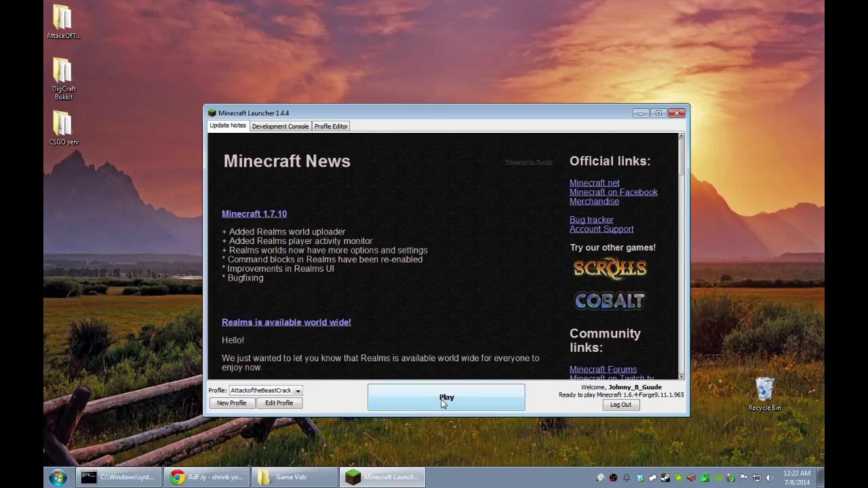
{"action": "left_click", "coordinate": [447, 401]}
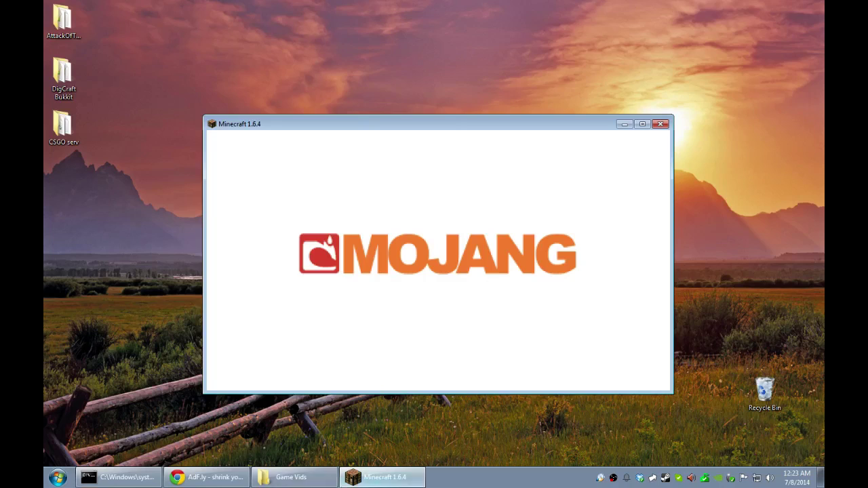
Open the 1.6.4 AttackoftheBeast folder in AppData\Roaming\.minecraft, starting from the user's home folder
{"action": "left_click", "coordinate": [57, 478]}
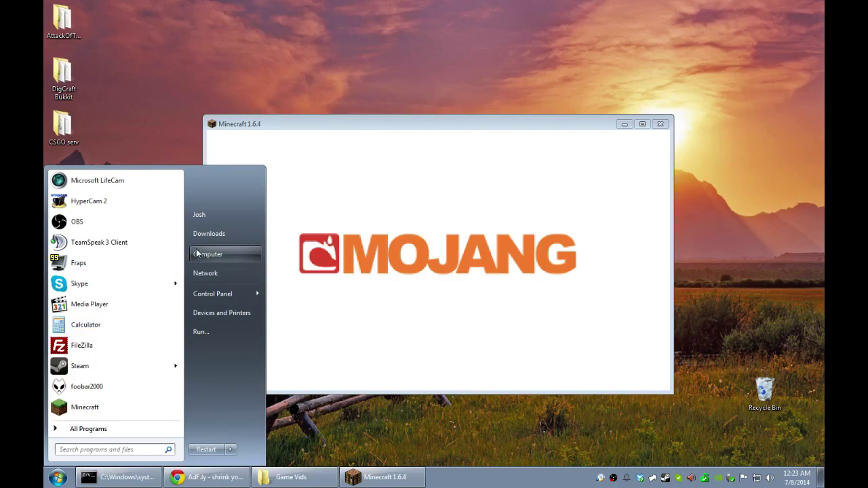
{"action": "left_click", "coordinate": [199, 214]}
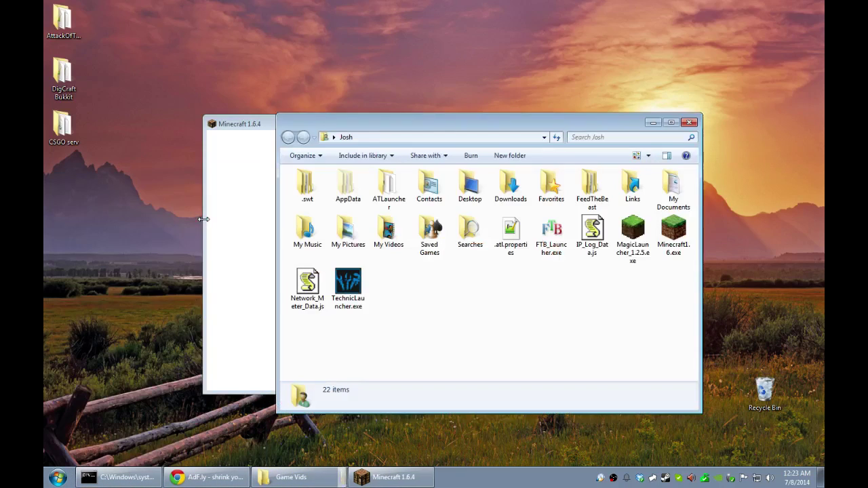
{"action": "double_click", "coordinate": [340, 192]}
{"action": "double_click", "coordinate": [313, 217]}
{"action": "double_click", "coordinate": [318, 187]}
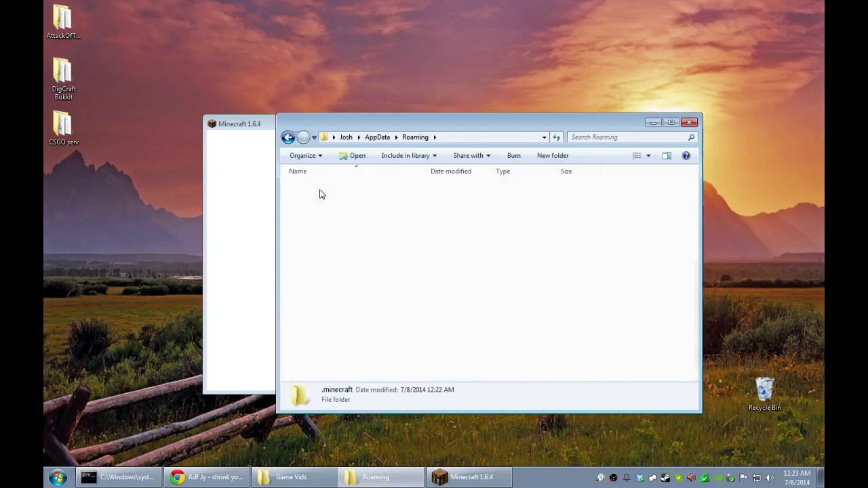
{"action": "double_click", "coordinate": [323, 192]}
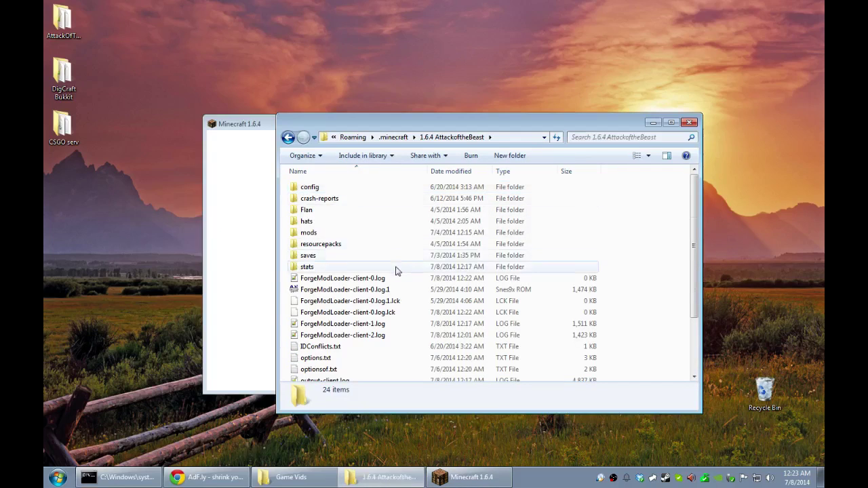
Open IDConflicts.txt to review the block ID conflicts, and close both the file and the folder window
{"action": "scroll", "coordinate": [346, 299], "scroll_direction": "down", "scroll_amount": 2}
{"action": "double_click", "coordinate": [315, 275]}
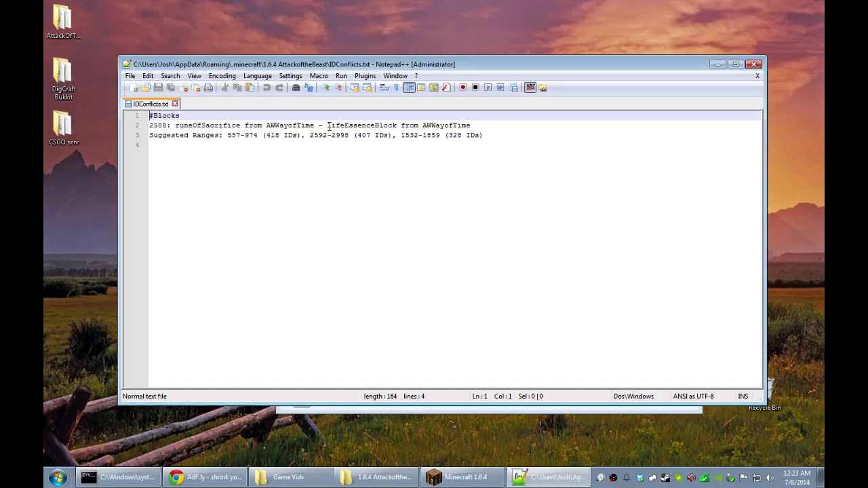
{"action": "left_click", "coordinate": [755, 65]}
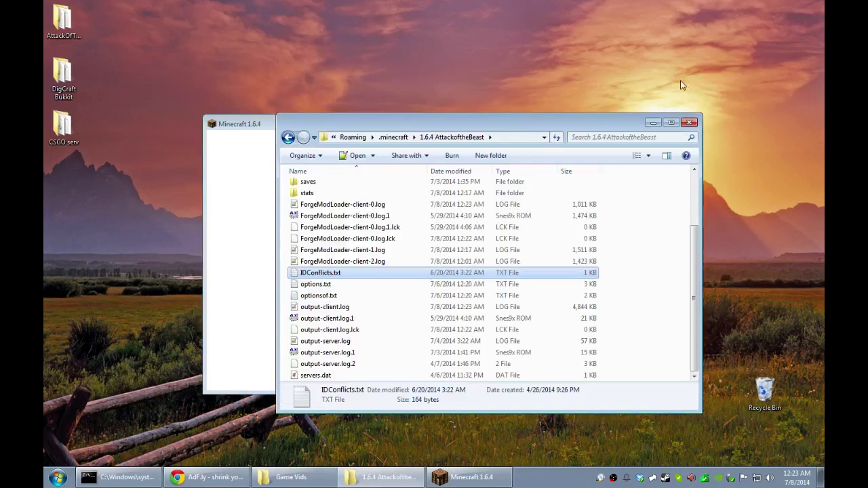
{"action": "left_click", "coordinate": [690, 123]}
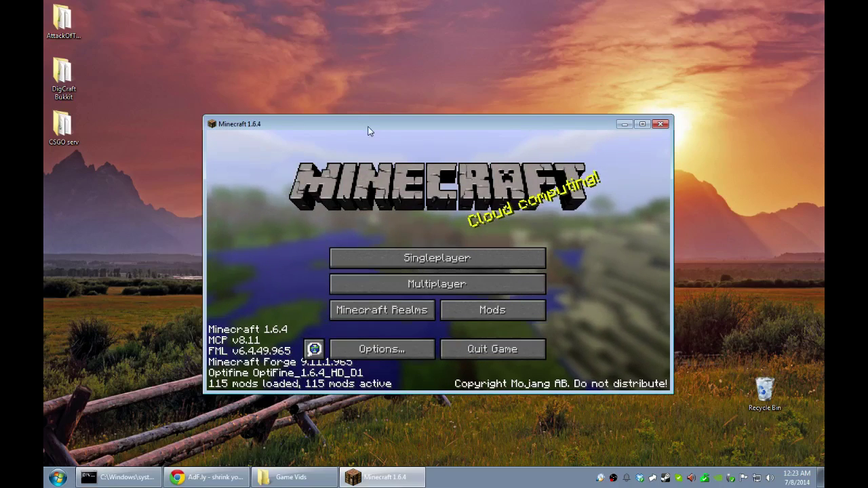
Load the existing singleplayer world New World, and pause and resume the game
{"action": "left_click", "coordinate": [438, 258]}
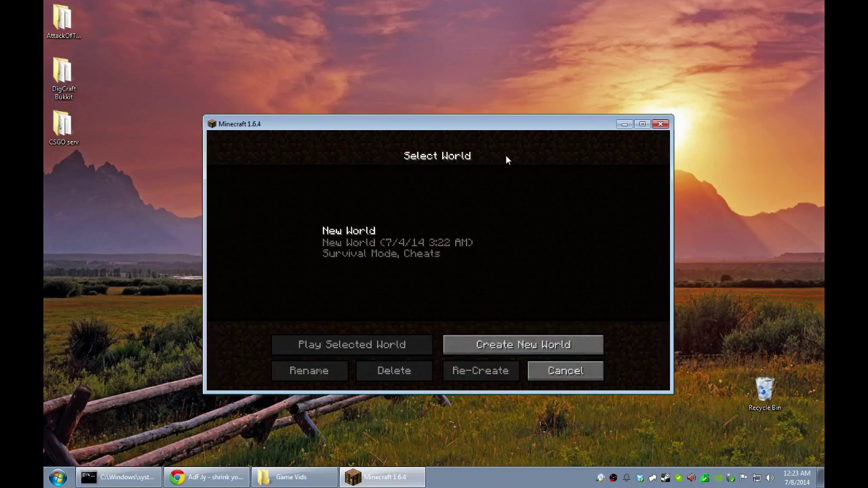
{"action": "double_click", "coordinate": [338, 250]}
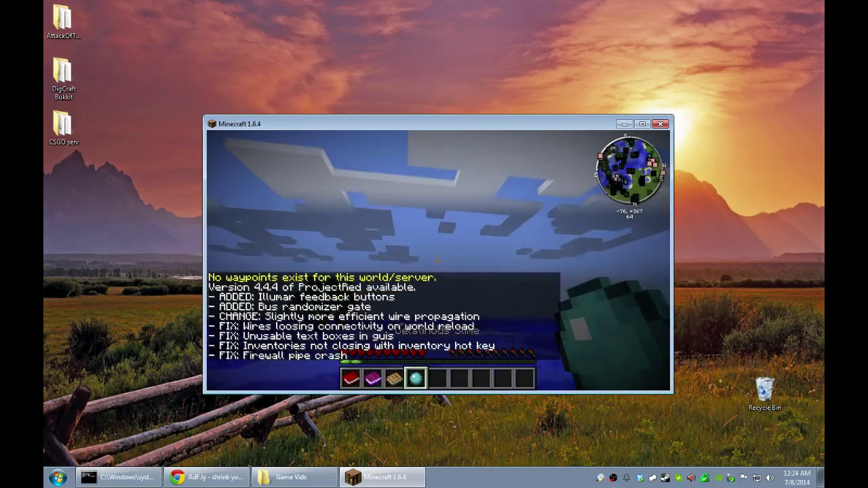
{"action": "key", "text": "Escape"}
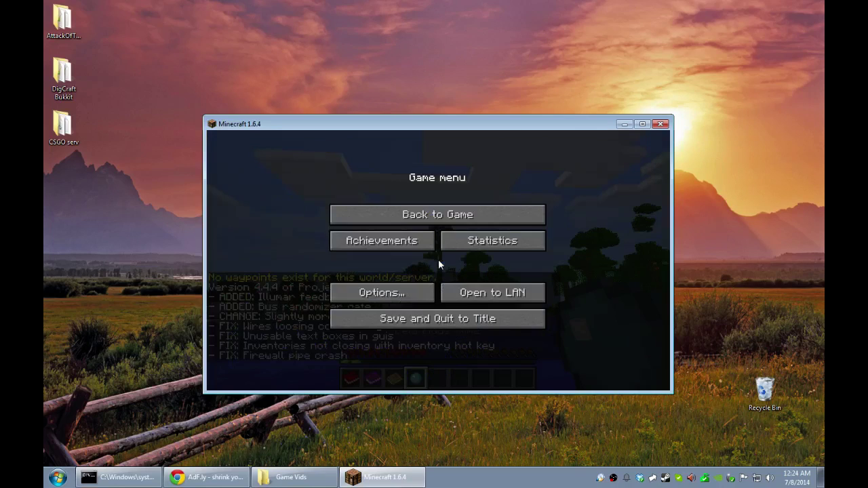
{"action": "left_click", "coordinate": [436, 216]}
{"action": "mouse_move", "coordinate": [437, 261]}
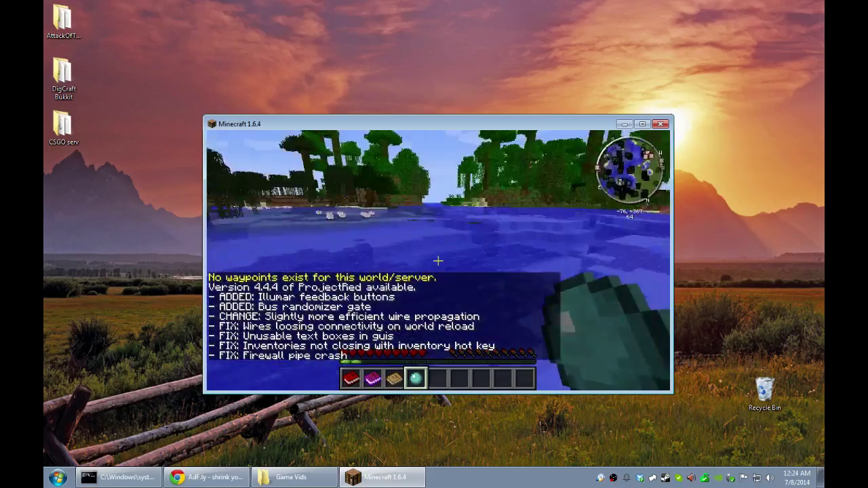
Walk the character out of the water and across the grassy shore to look around the modded world
{"action": "key", "text": "w"}
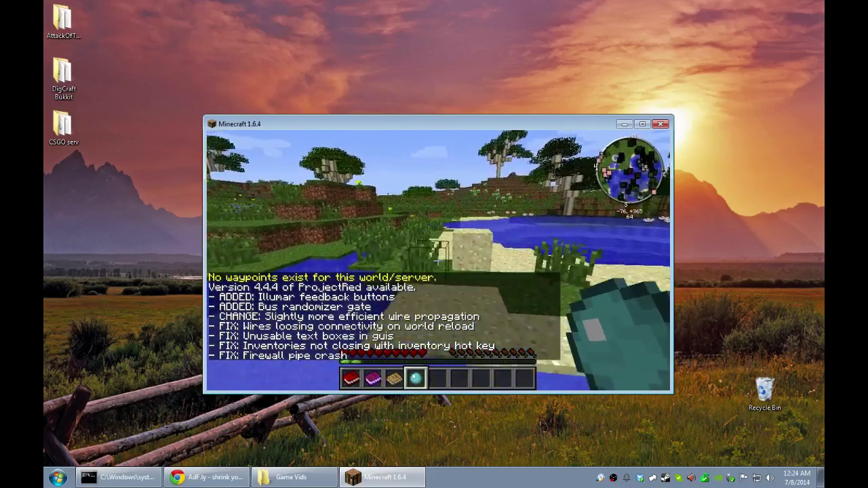
{"action": "key", "text": "w"}
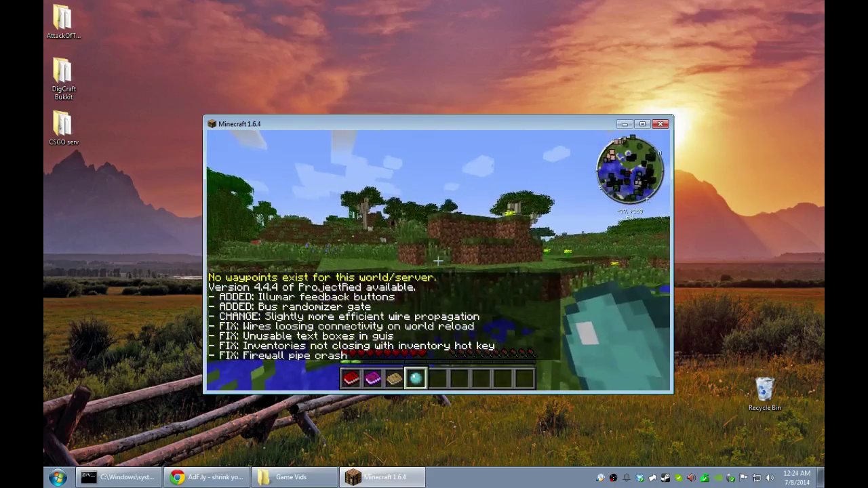
{"action": "key", "text": "w"}
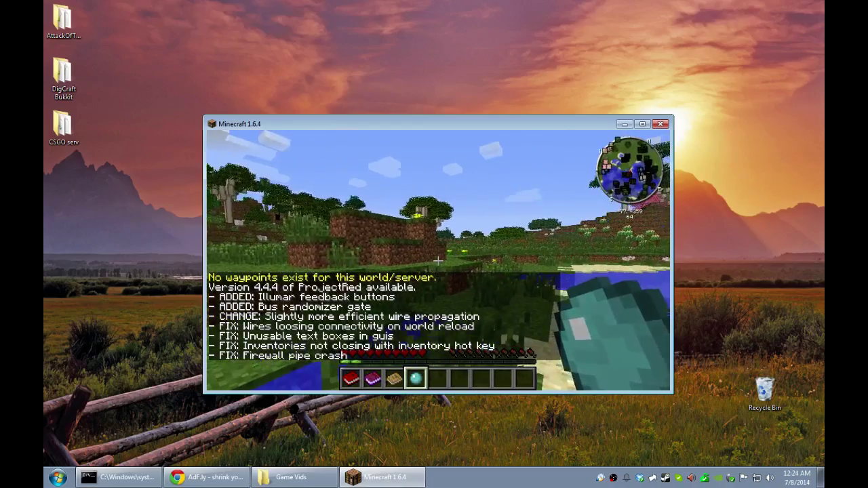
{"action": "key", "text": "w"}
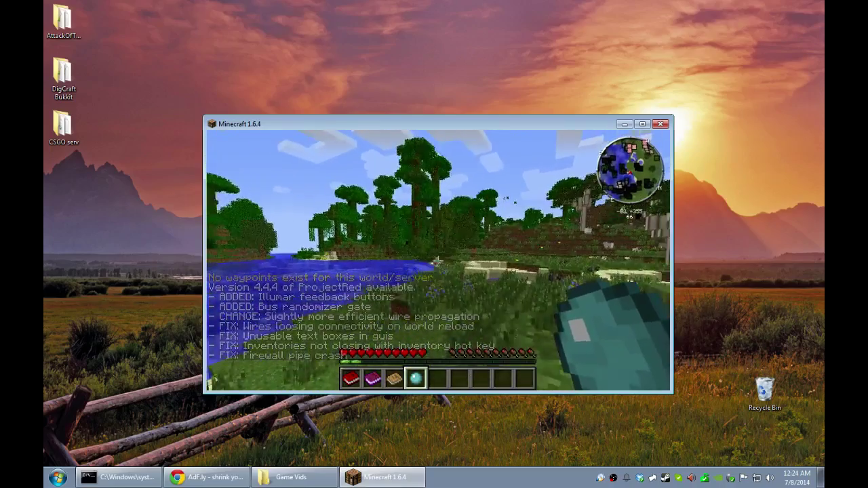
{"action": "key", "text": "w"}
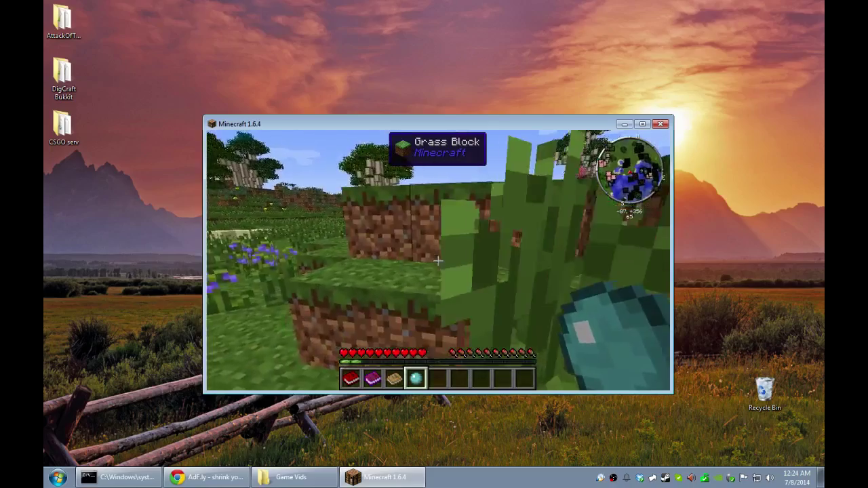
{"action": "key", "text": "space"}
{"action": "key", "text": "w"}
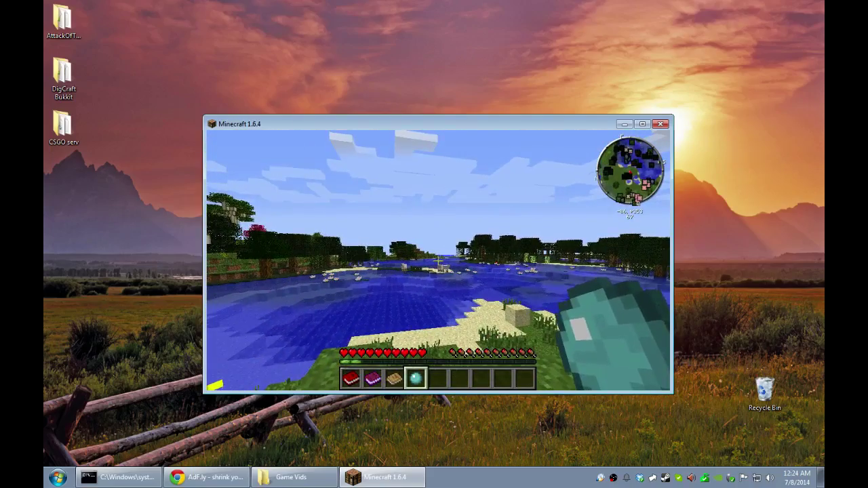
Cycle the camera perspective to view the character from the front and from behind
{"action": "key", "text": "shift"}
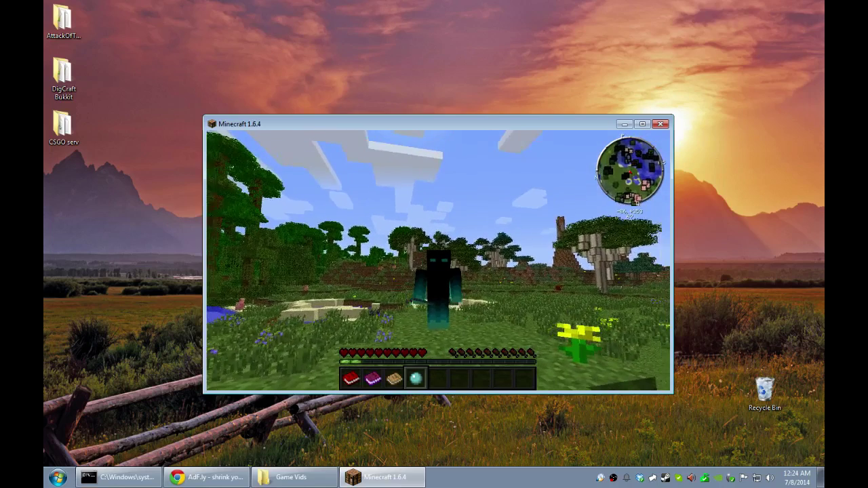
{"action": "key", "text": "F5"}
{"action": "key", "text": "F5"}
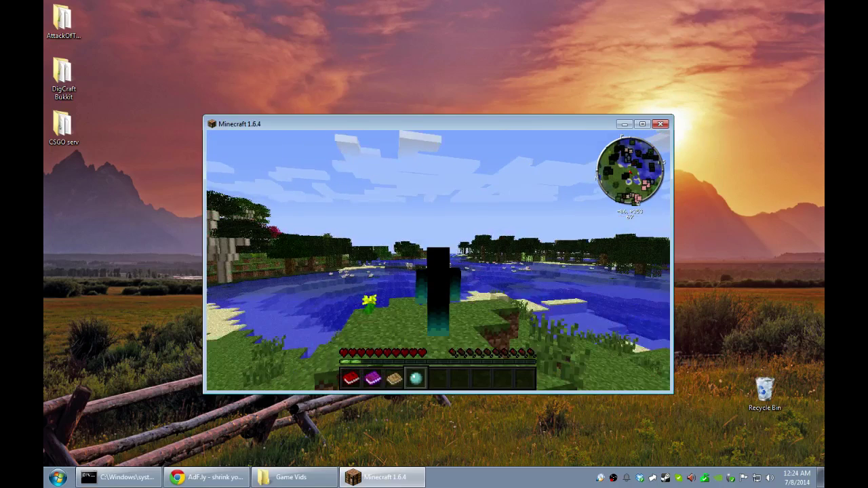